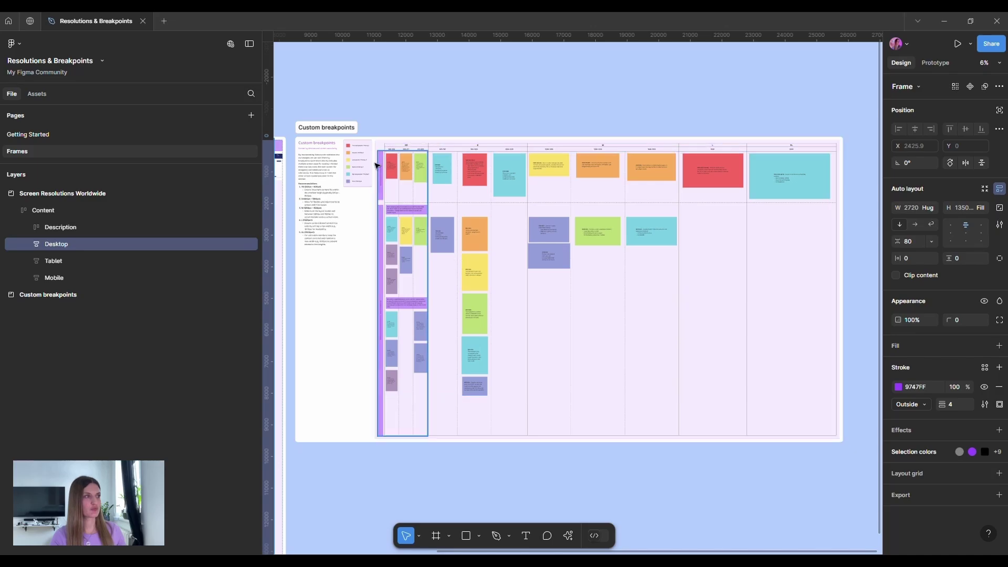
Step: Examine the main-screen row of the Custom breakpoints table across the XS, S, M, L and XL columns
scroll(341, 153, "up", 1)
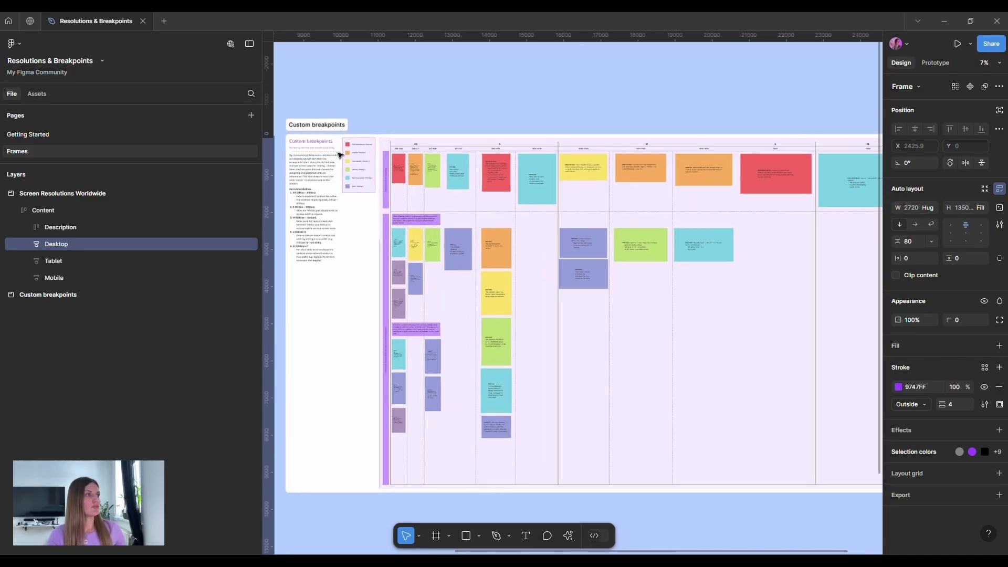
scroll(389, 150, "up", 3)
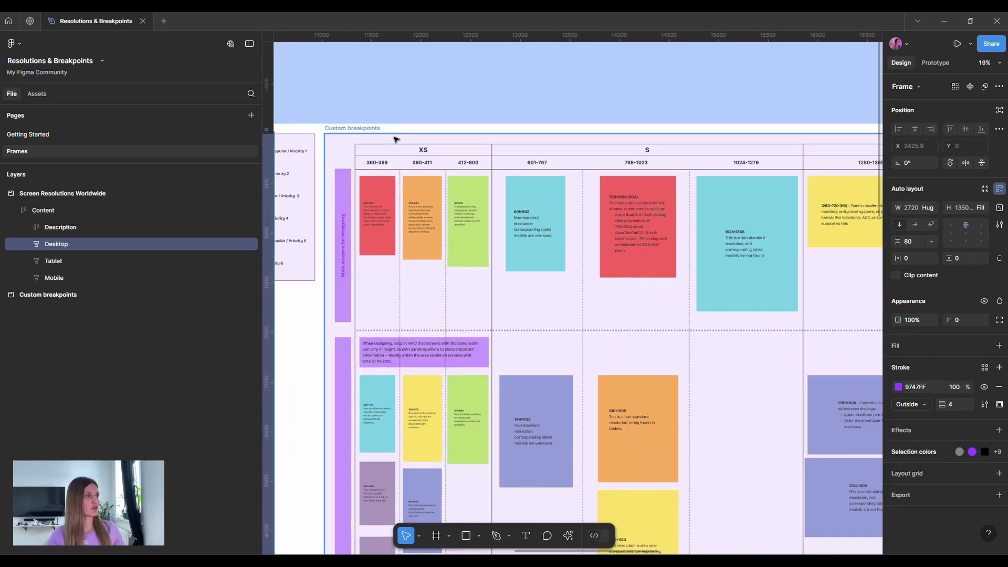
scroll(391, 185, "down", 2)
scroll(391, 185, "up", 5)
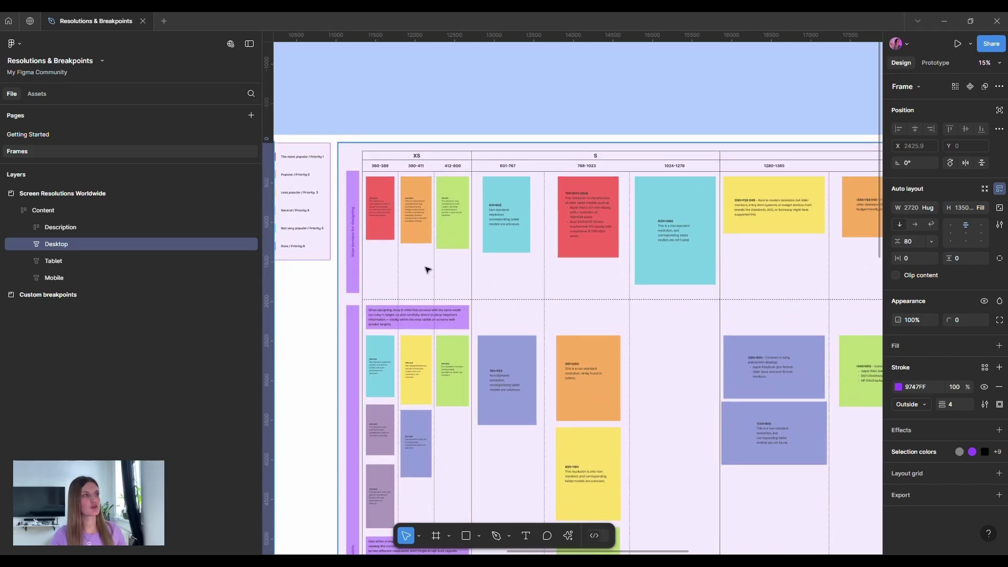
scroll(419, 245, "right", 3)
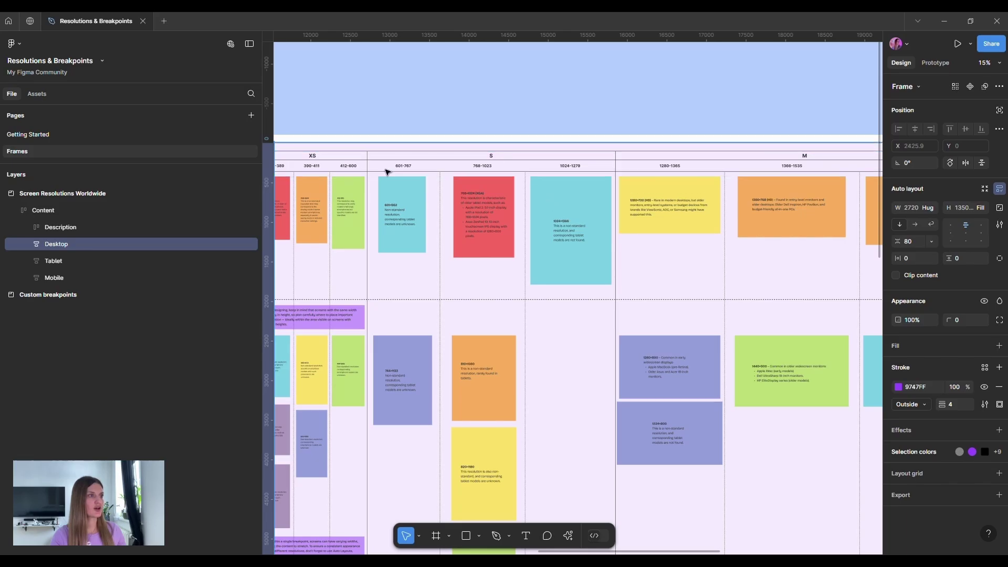
scroll(583, 233, "right", 5)
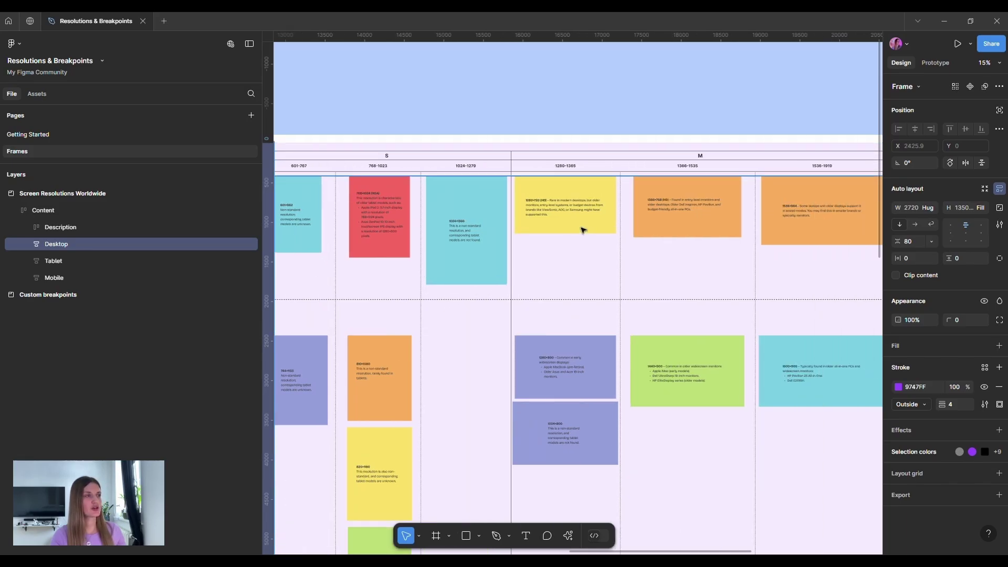
scroll(488, 189, "right", 8)
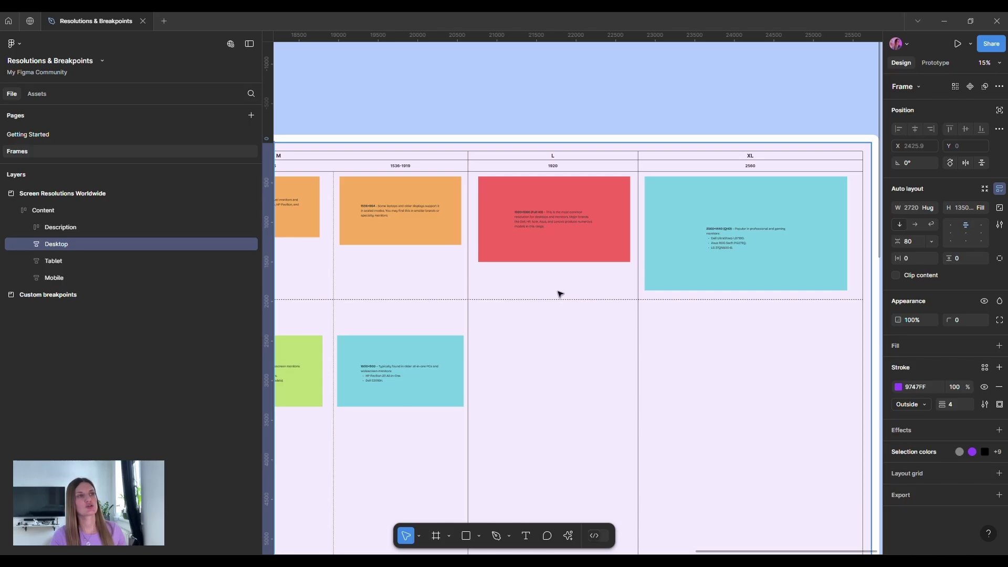
scroll(698, 263, "right", 1)
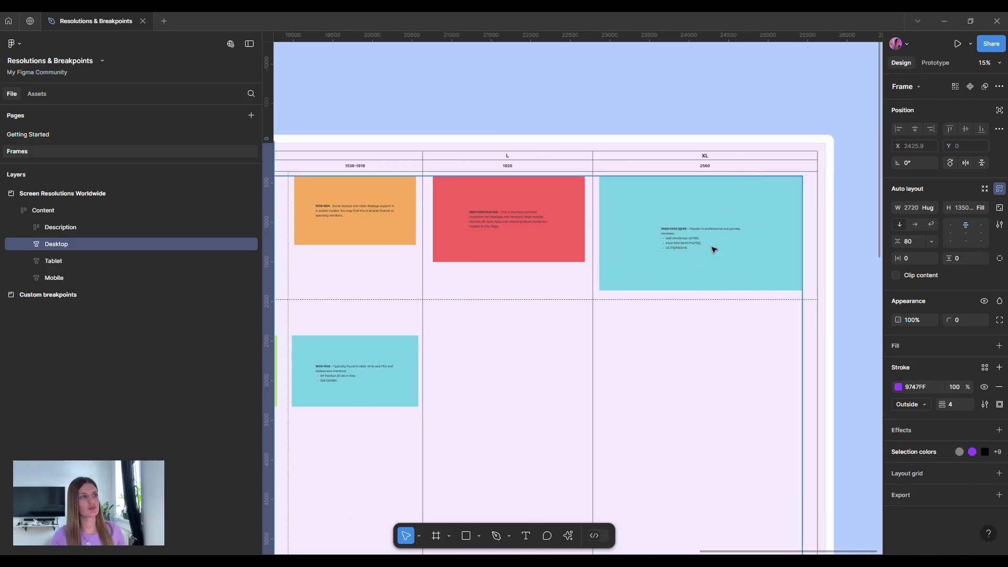
scroll(711, 248, "up", 5)
scroll(681, 247, "down", 5)
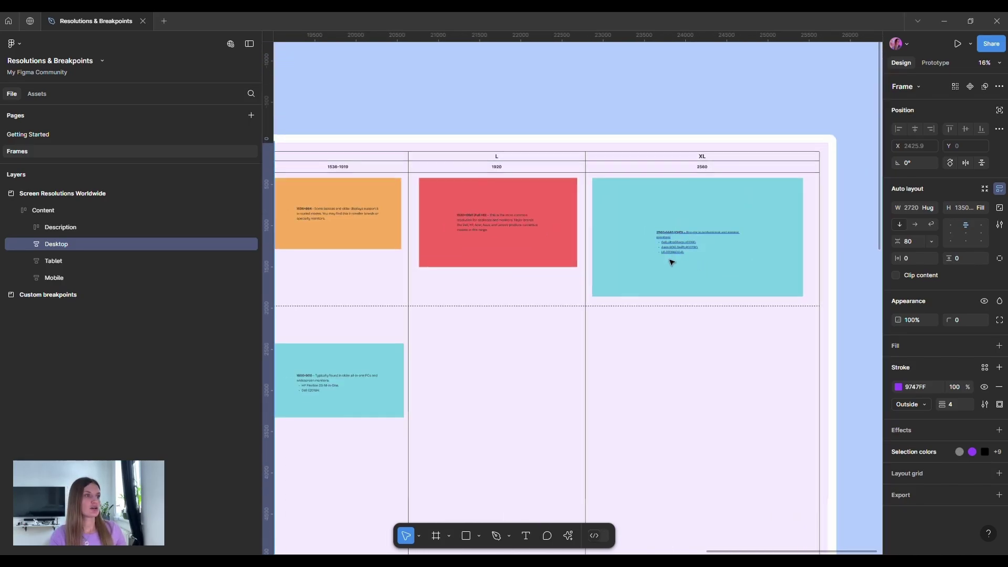
scroll(671, 262, "down", 3)
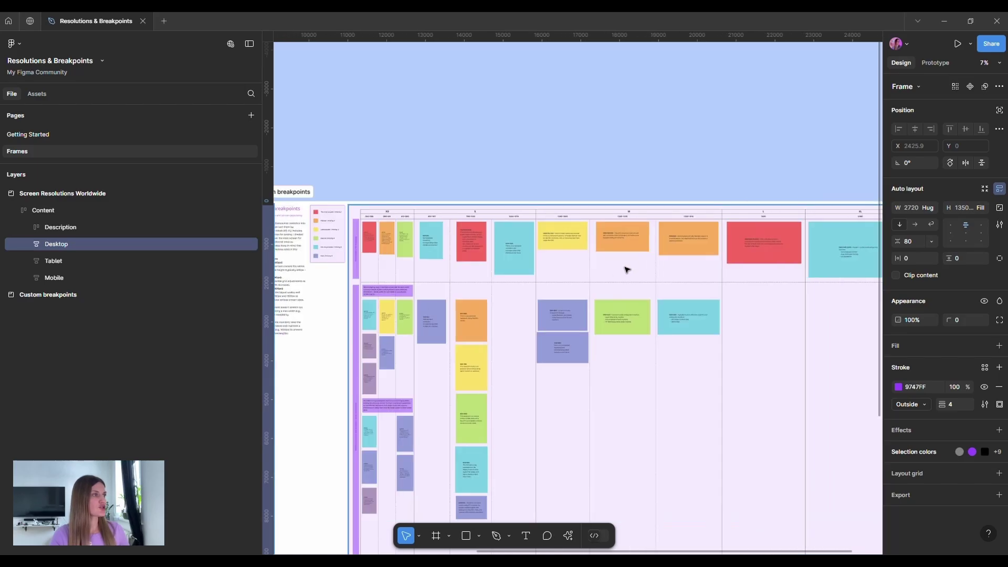
Step: Examine the XS width ranges and the additional screens arranged beneath the main screens in the Custom breakpoints table
scroll(339, 249, "up", 5)
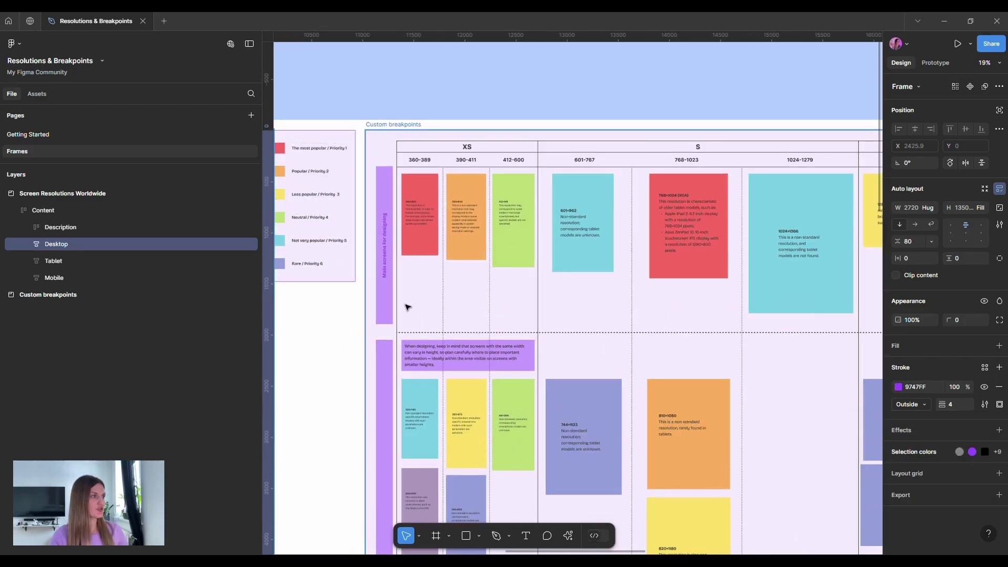
scroll(400, 272, "up", 2)
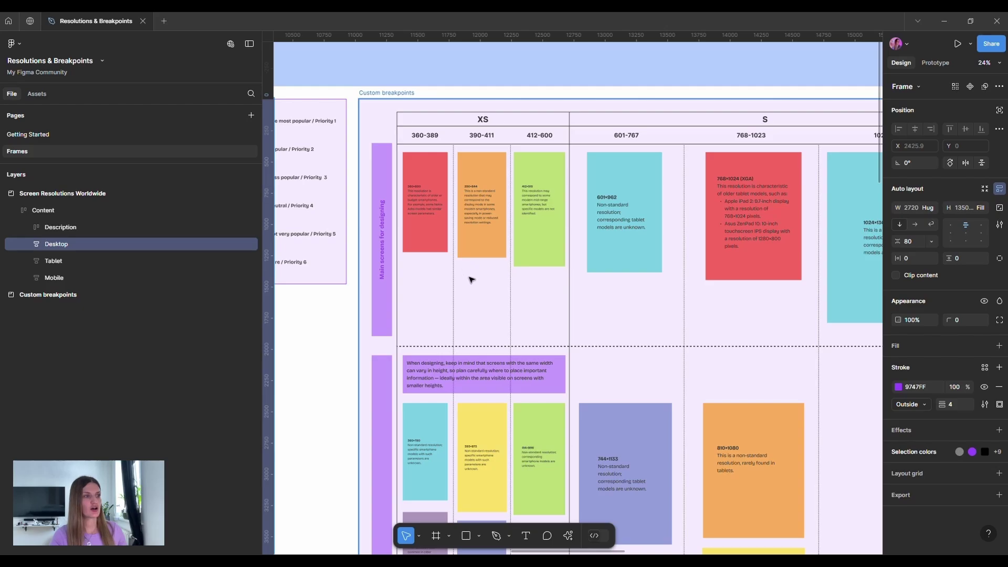
scroll(472, 282, "down", 2)
scroll(471, 281, "down", 3)
scroll(462, 280, "down", 3)
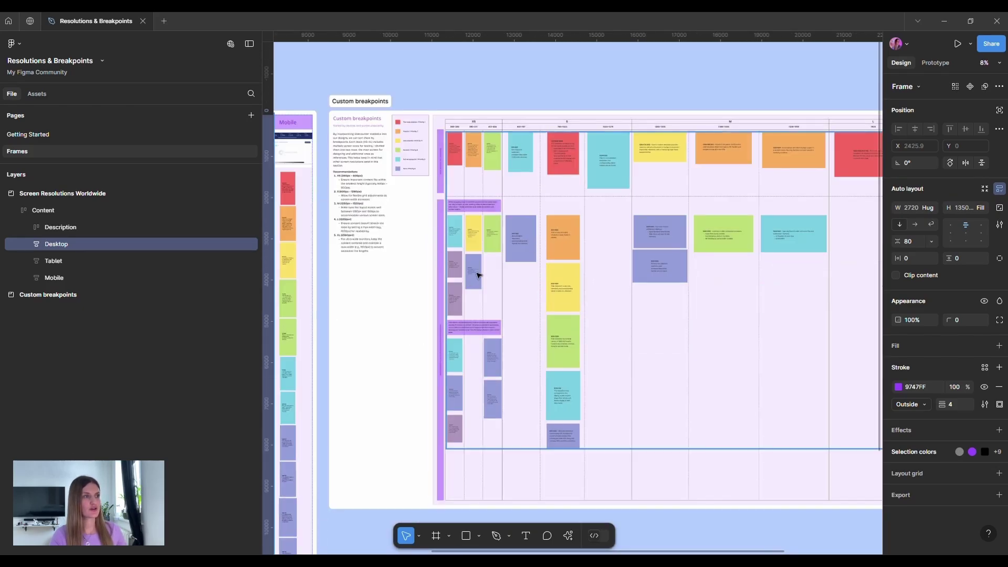
scroll(449, 281, "right", 2)
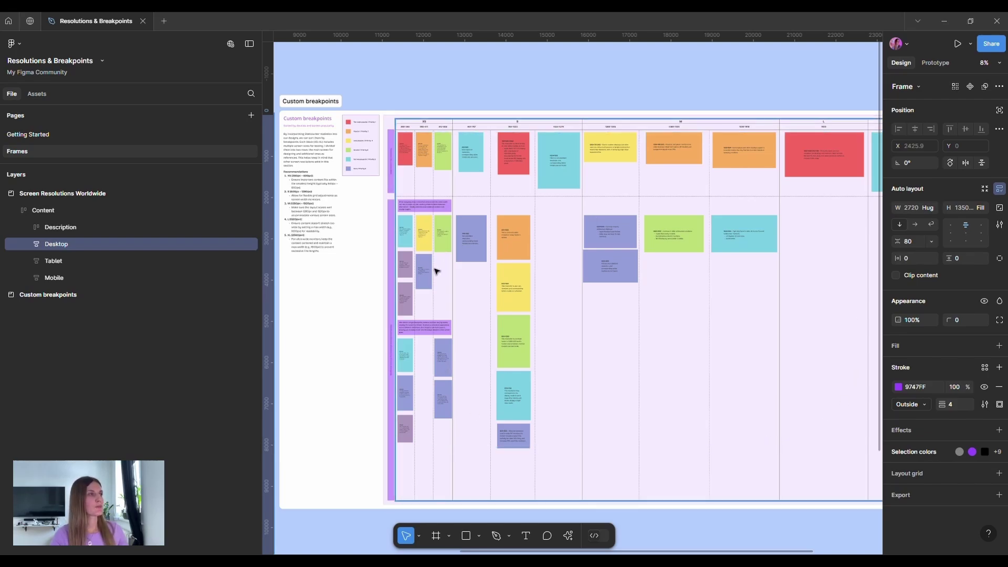
scroll(445, 288, "right", 2)
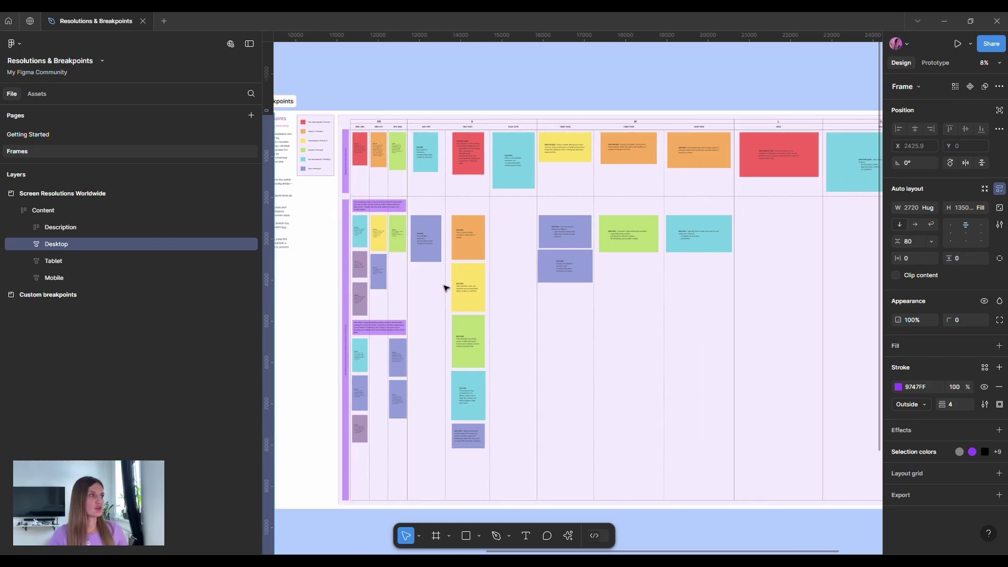
scroll(445, 288, "right", 1)
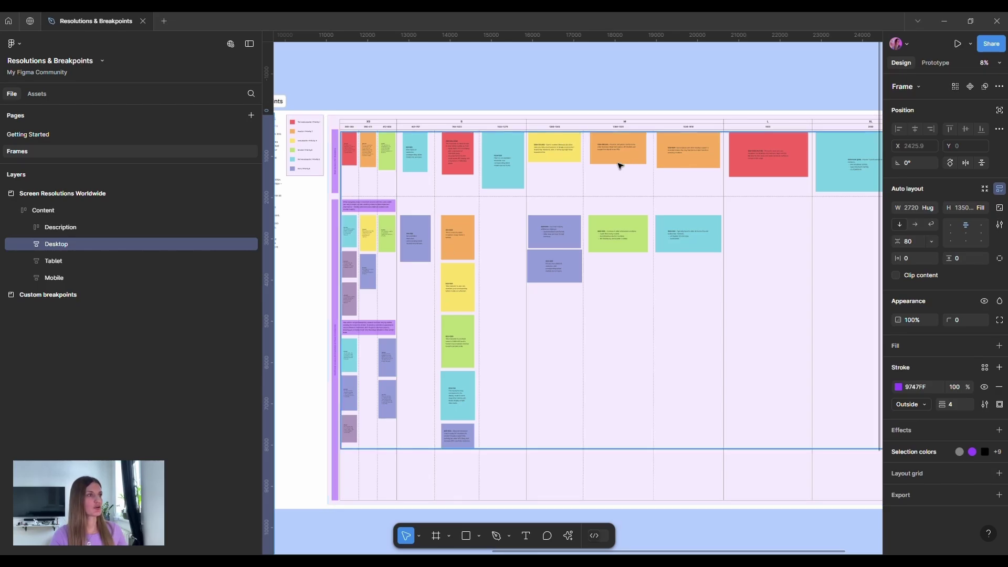
Step: Inspect the 1536×864 and 1366×768 frames in the M breakpoint, clear the selection and view both resolution boards together
scroll(707, 103, "up", 5, "ctrl")
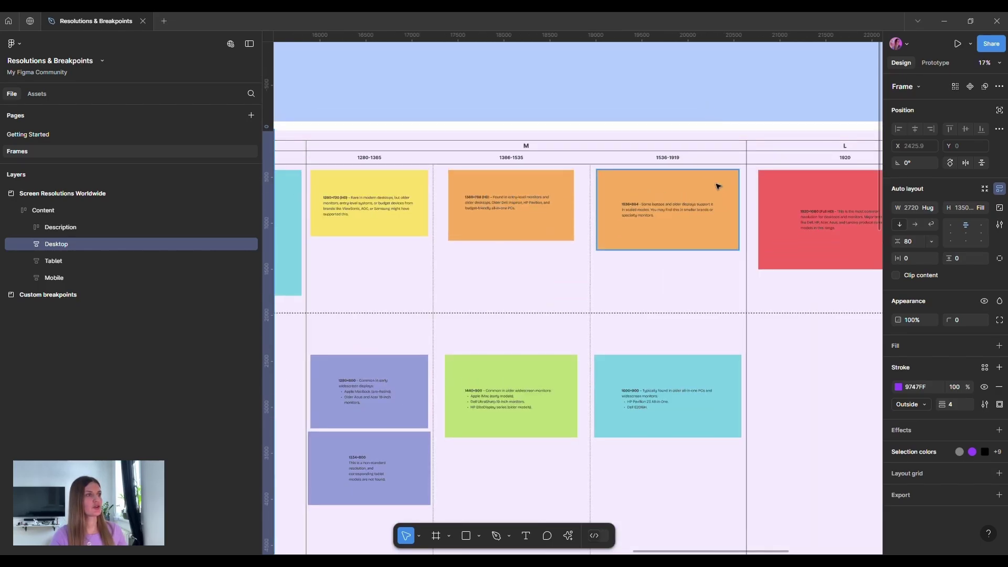
scroll(704, 191, "up", 5, "ctrl")
left_click(559, 294)
scroll(559, 295, "down", 4, "ctrl")
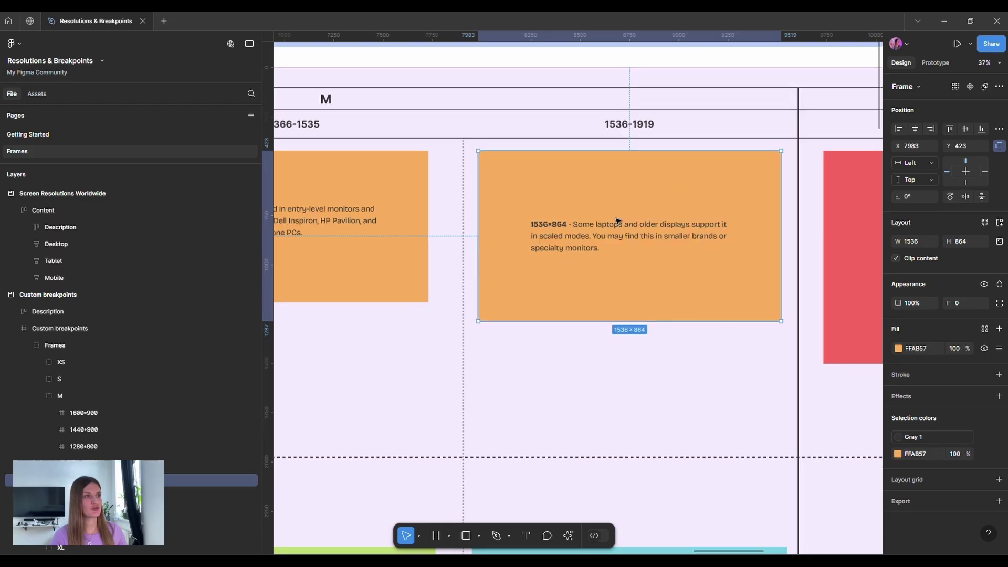
scroll(608, 221, "left", 2)
scroll(609, 200, "left", 1)
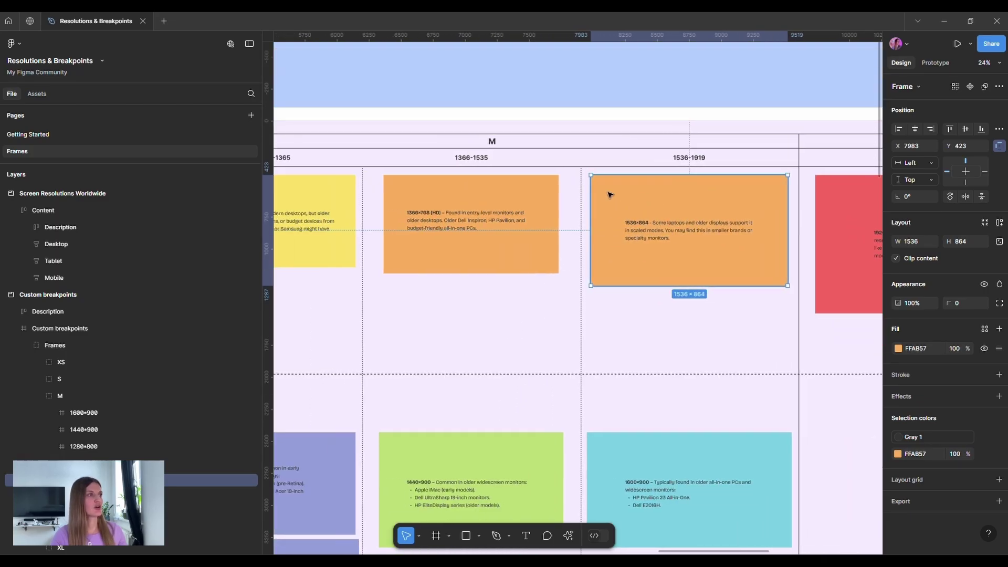
left_click(412, 207)
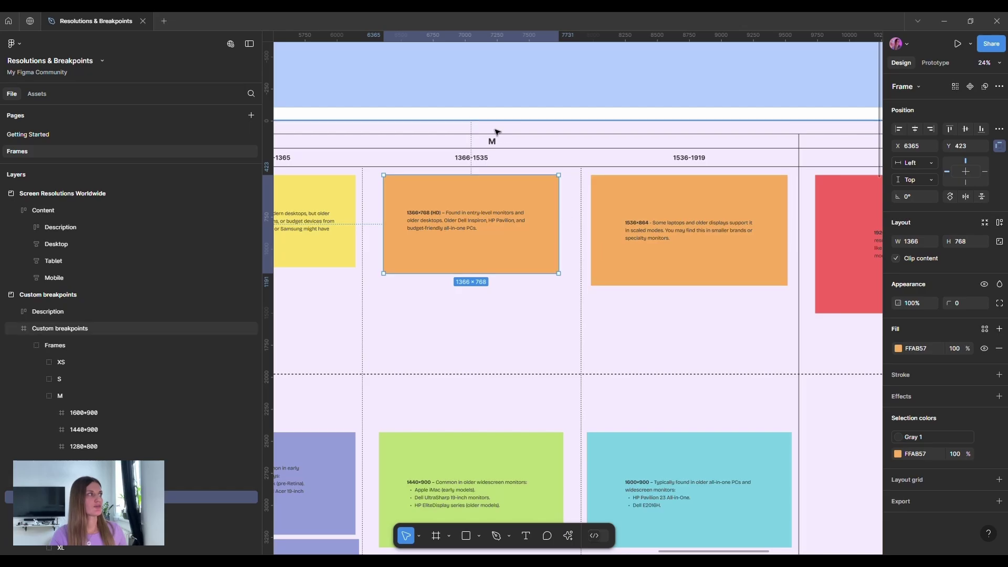
scroll(542, 218, "down", 10)
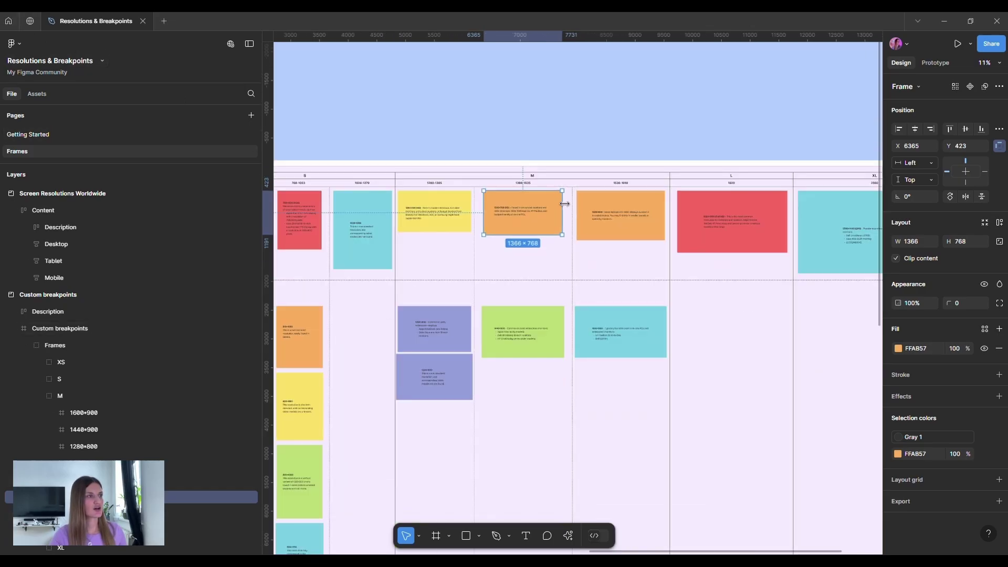
key("Escape")
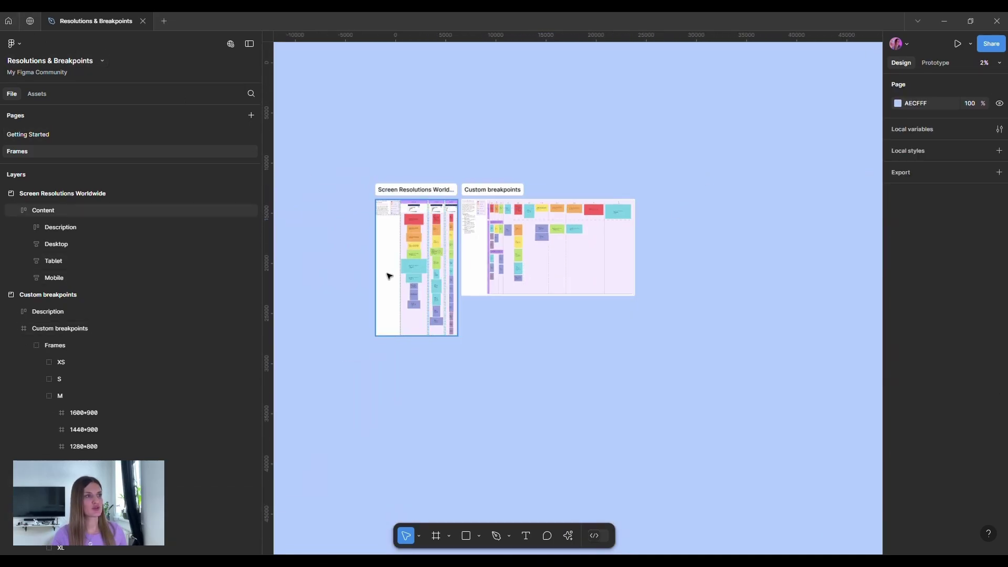
scroll(389, 274, "up", 3)
scroll(630, 231, "up", 2)
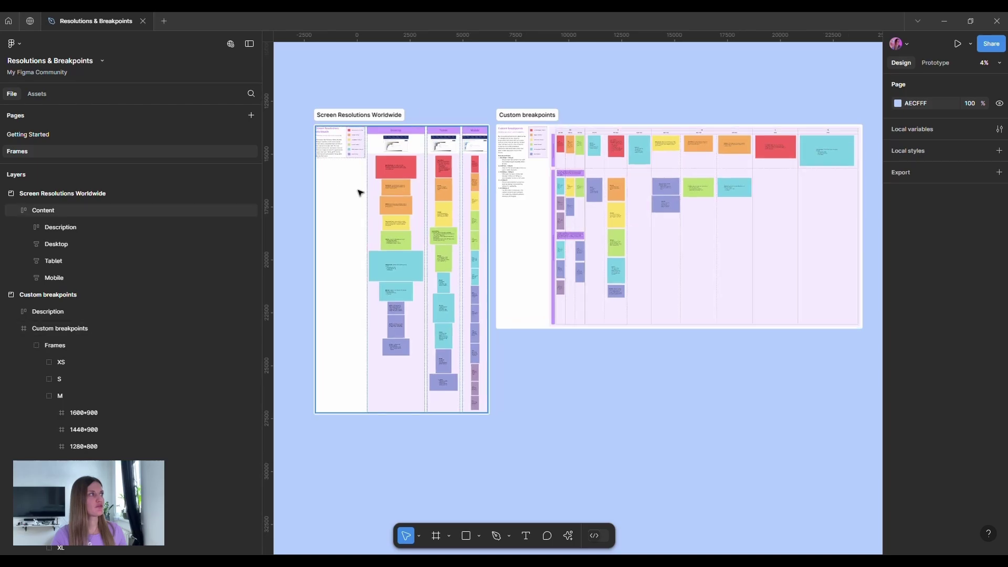
Step: Open the Actual Size Devices design file through the Resolutions & Breakpoints author's Community profile
left_click(29, 21)
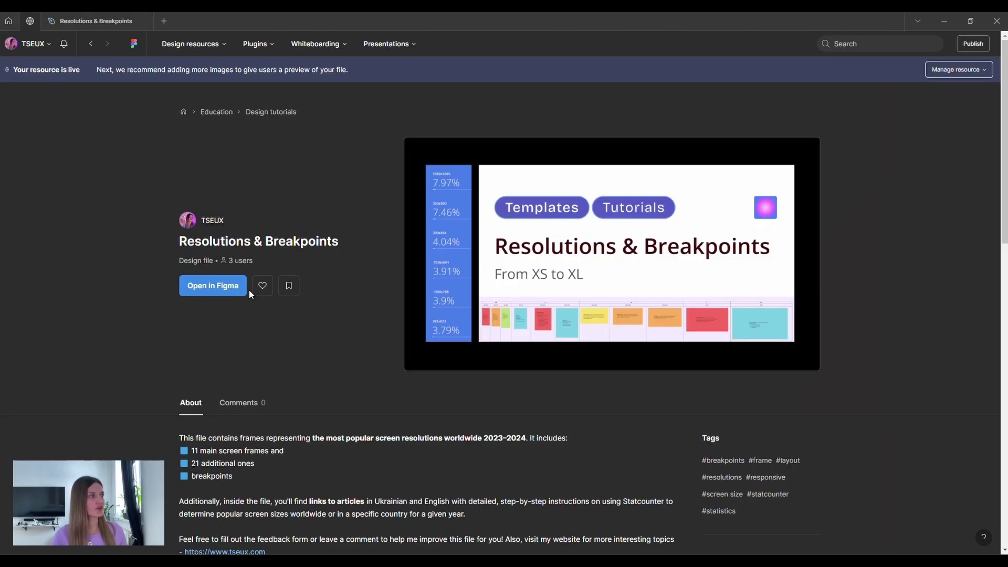
left_click(212, 220)
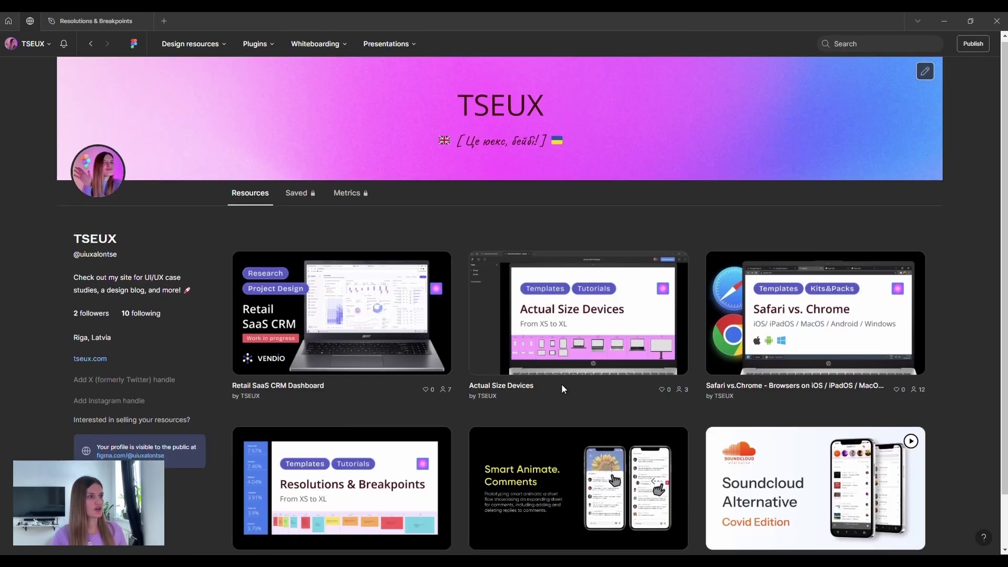
scroll(561, 388, "down", 1)
left_click(596, 266)
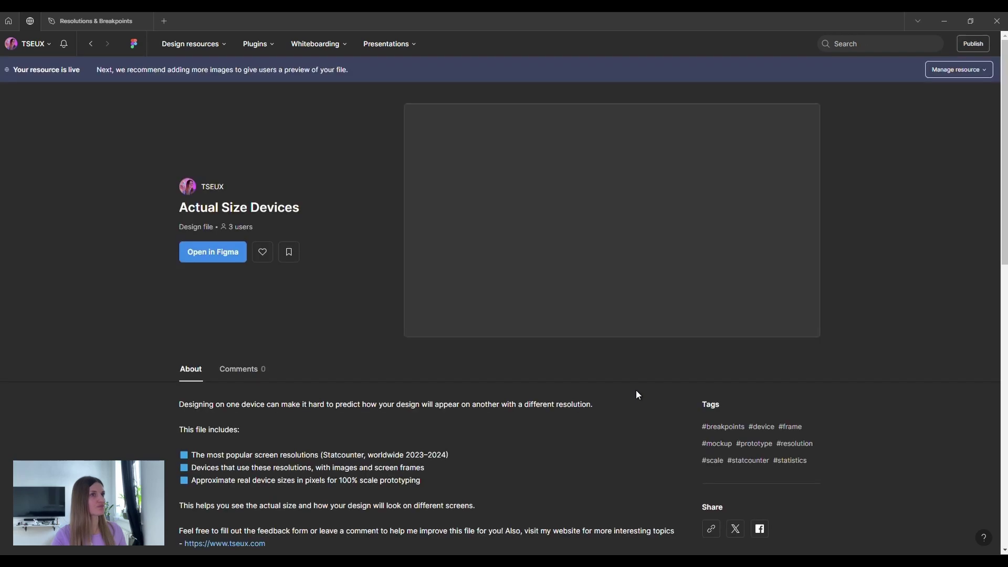
left_click(983, 70)
left_click(970, 105)
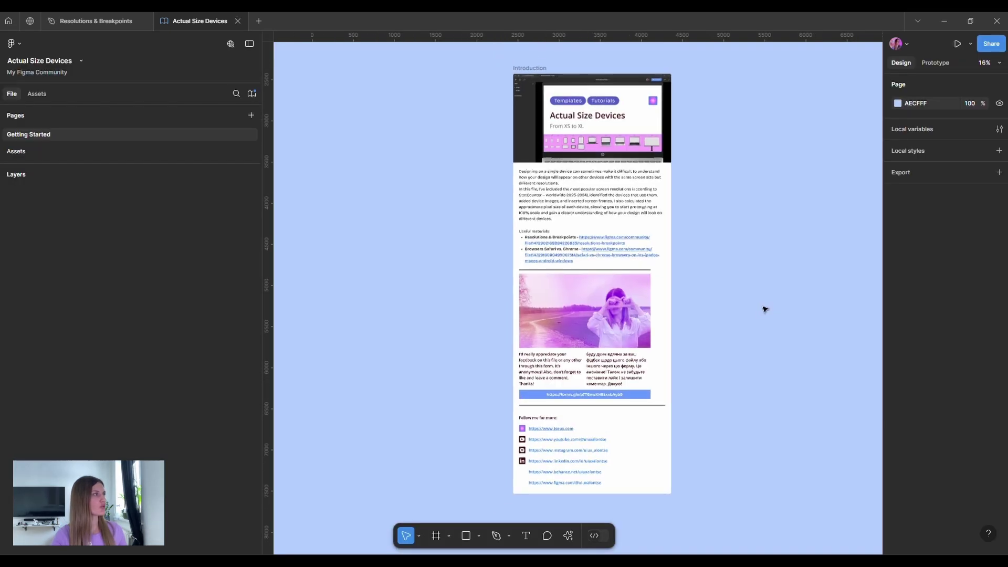
Step: Open the Assets page and examine the Device Master Components, App/CRM and Web design sections with their instructions
left_click(25, 152)
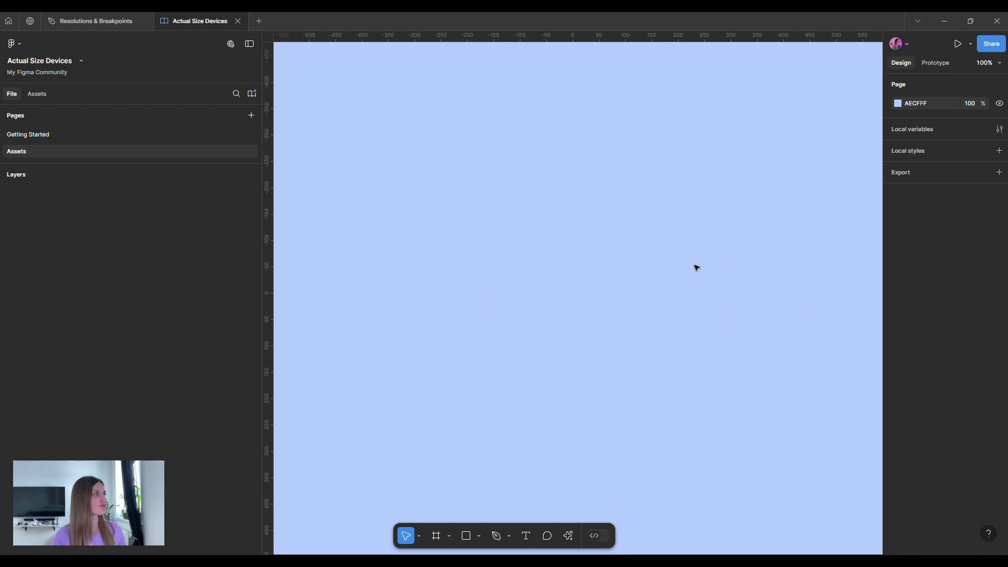
scroll(682, 273, "down", 4)
scroll(491, 216, "down", 5)
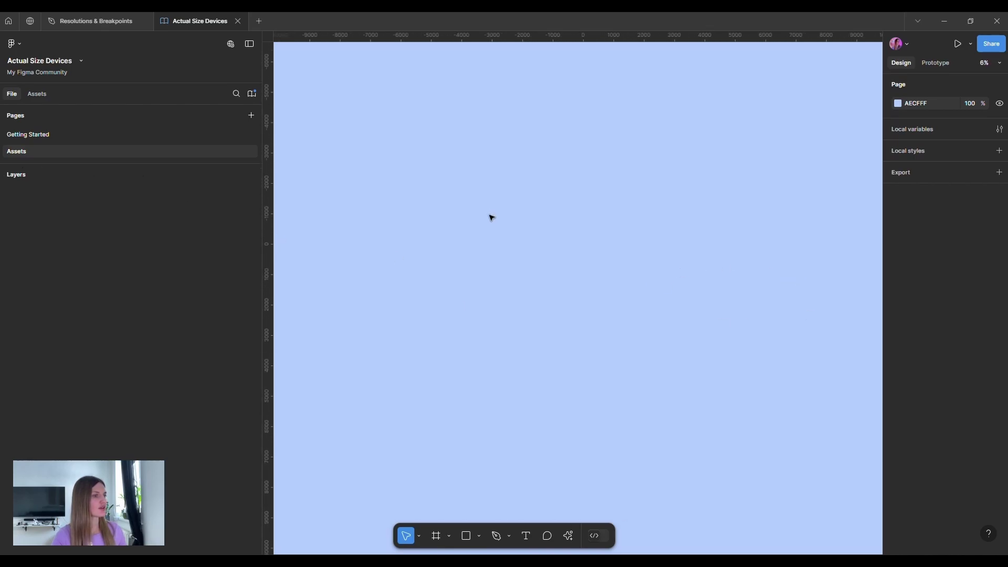
scroll(496, 233, "left", 5)
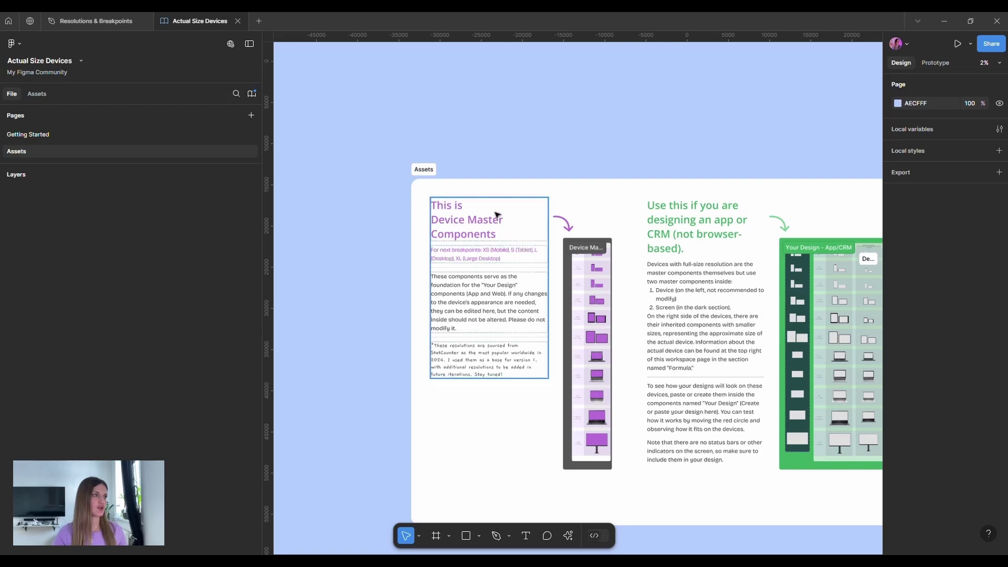
scroll(535, 226, "right", 3)
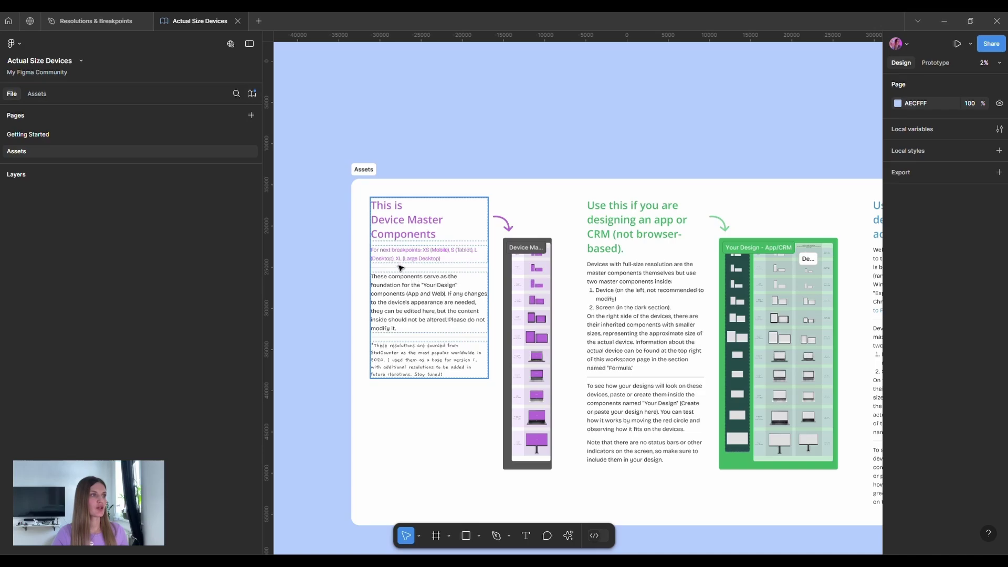
scroll(414, 280, "down", 2)
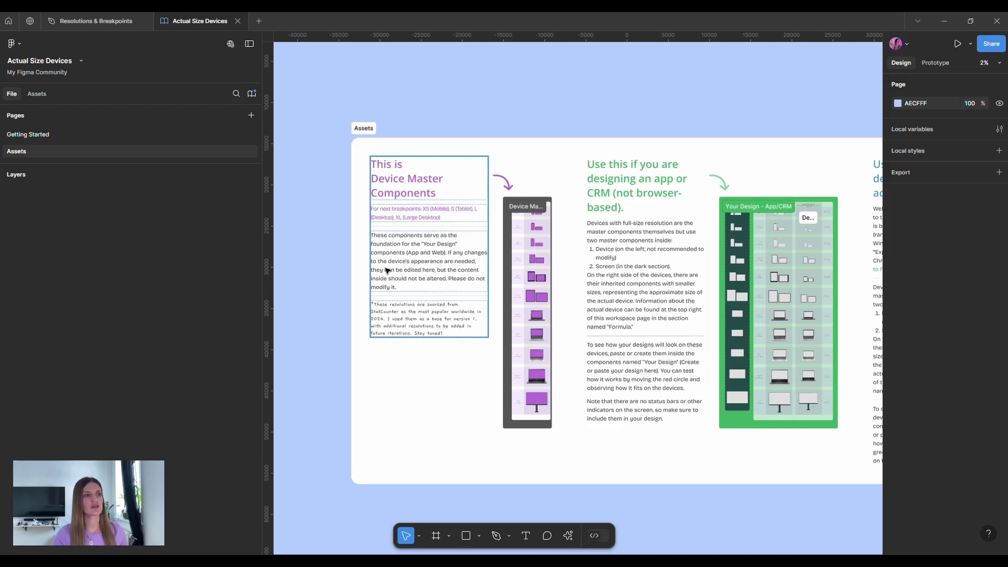
scroll(387, 270, "right", 1)
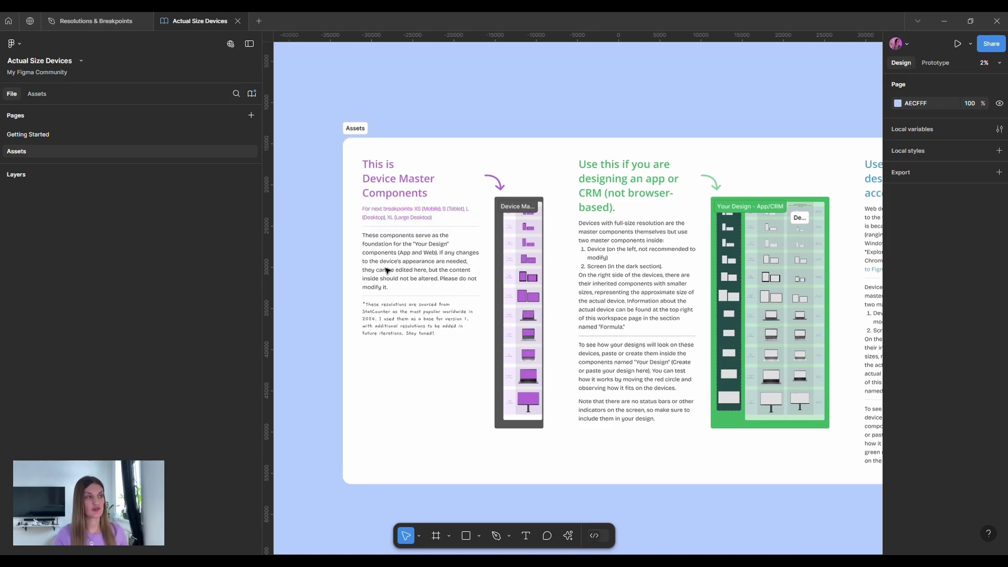
scroll(387, 270, "right", 10)
scroll(387, 270, "right", 2)
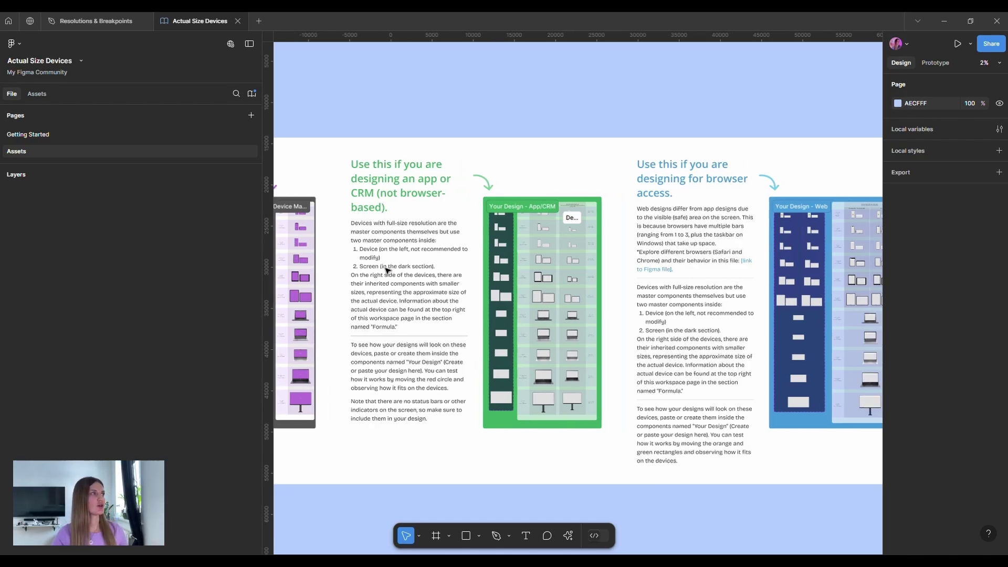
Step: Return to the Community page of Actual Size Devices and open its author's profile with the published resources
left_click(107, 23)
left_click(22, 20)
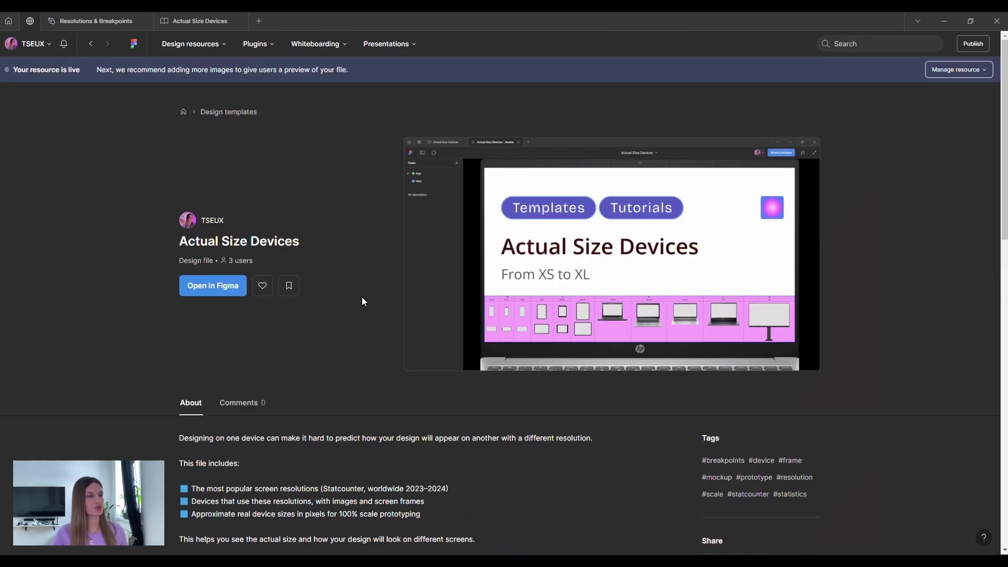
left_click(212, 221)
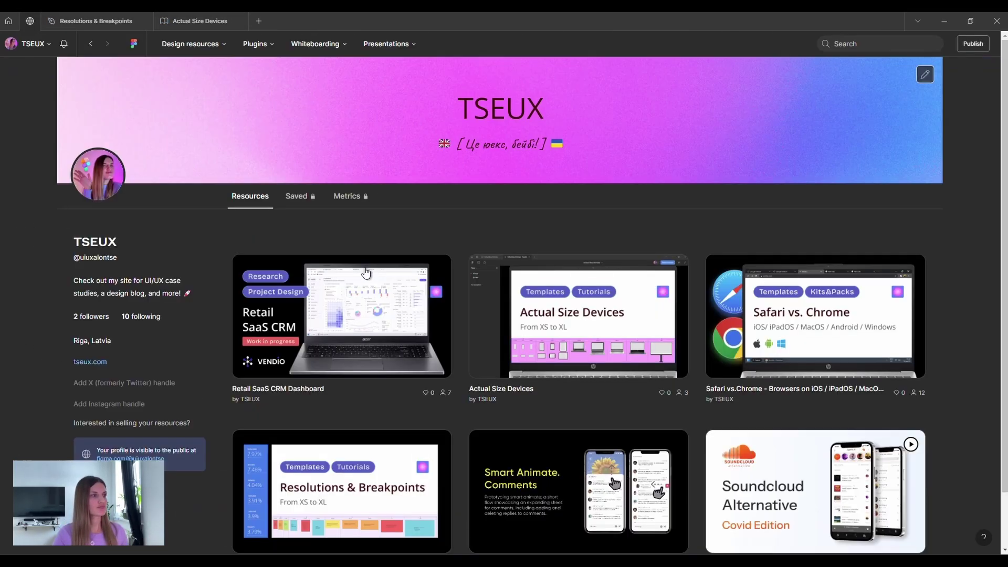
Step: Look over the author's published resources and open the Getting Started page of the Resolutions & Breakpoints file
scroll(395, 256, "down", 1)
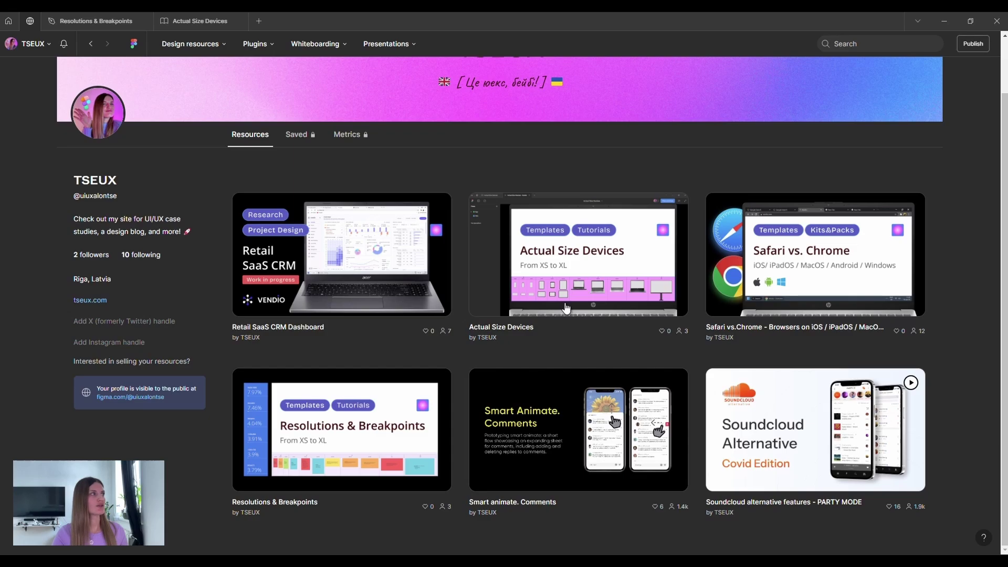
left_click(96, 21)
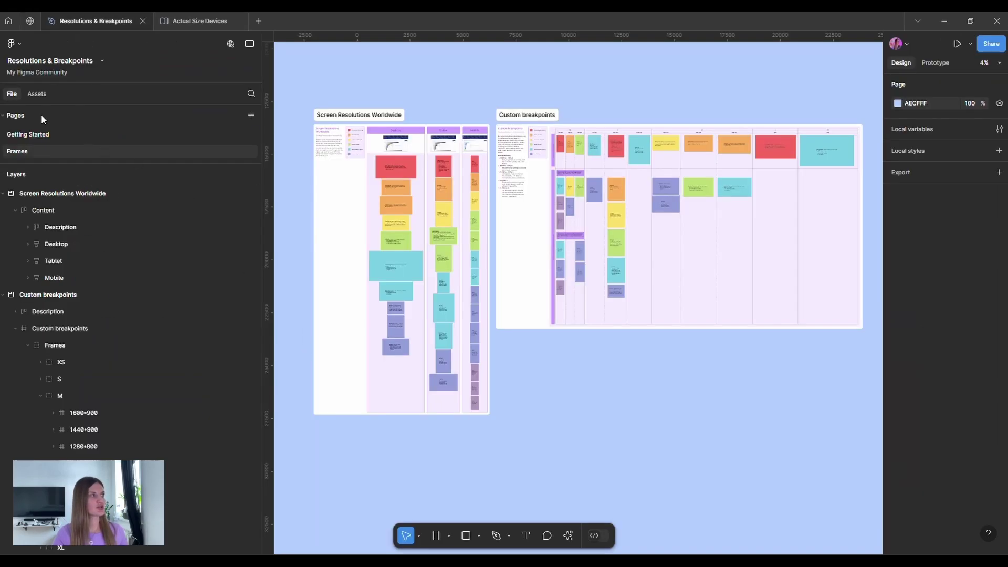
left_click(39, 135)
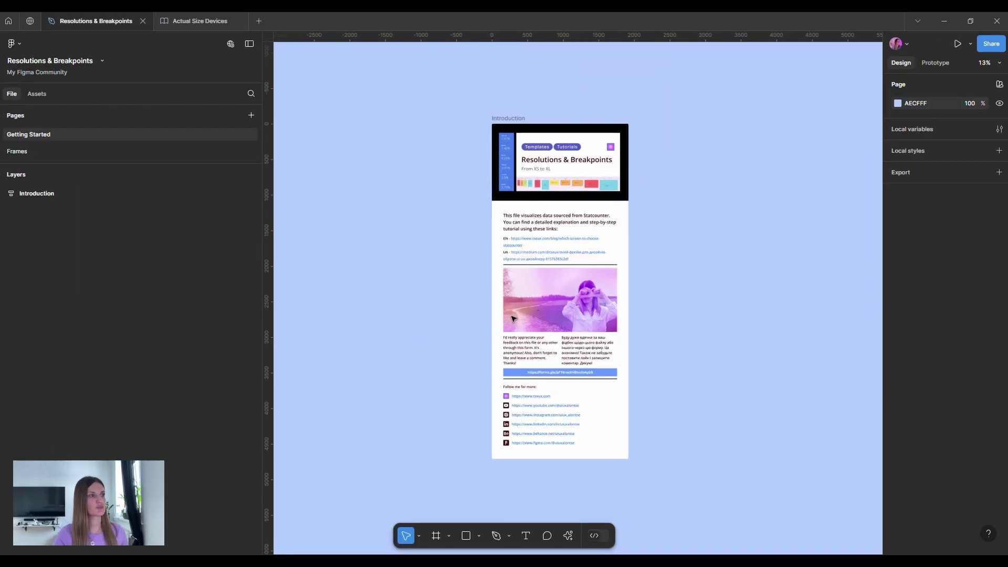
Step: Examine the Introduction frame up close with its feedback form link selected, and return to the author's Community profile
scroll(479, 351, "down", 1)
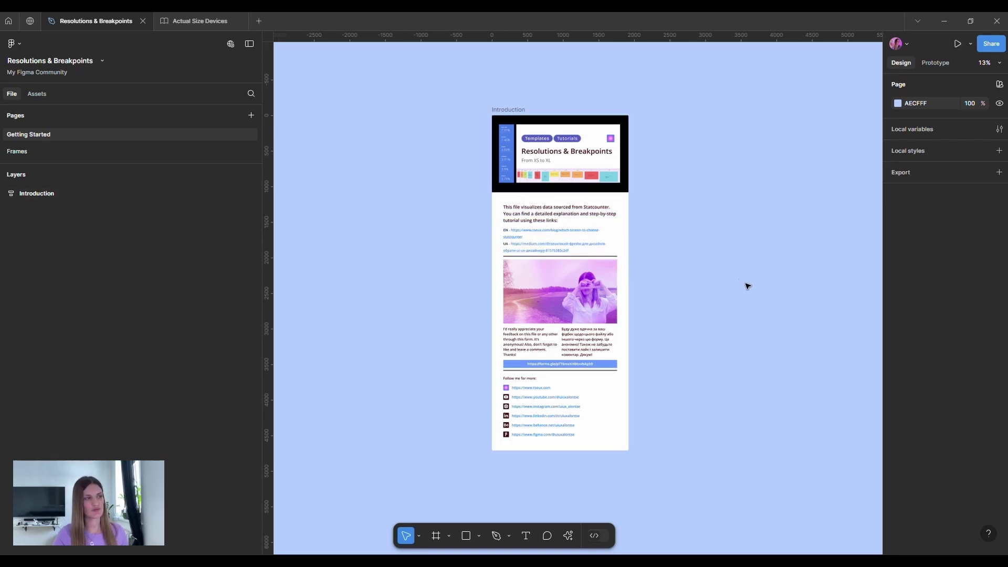
scroll(727, 306, "down", 2)
scroll(728, 307, "right", 2)
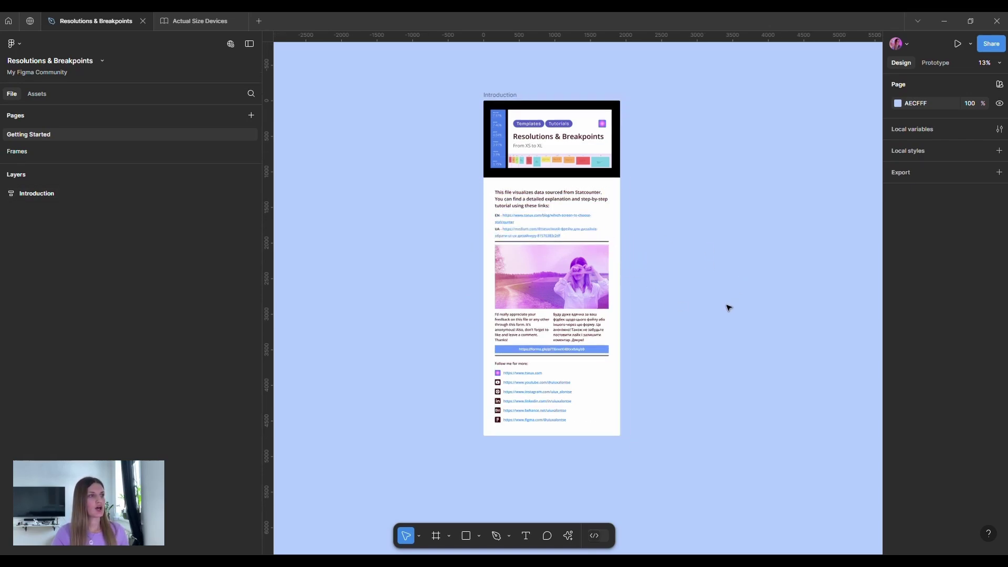
scroll(560, 353, "up", 3, "ctrl")
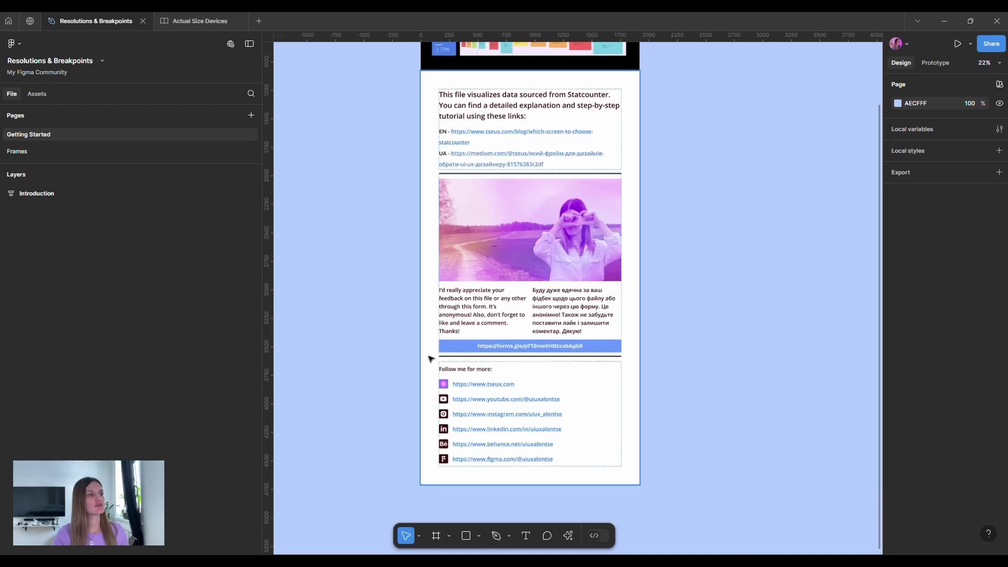
left_click(441, 349, "ctrl")
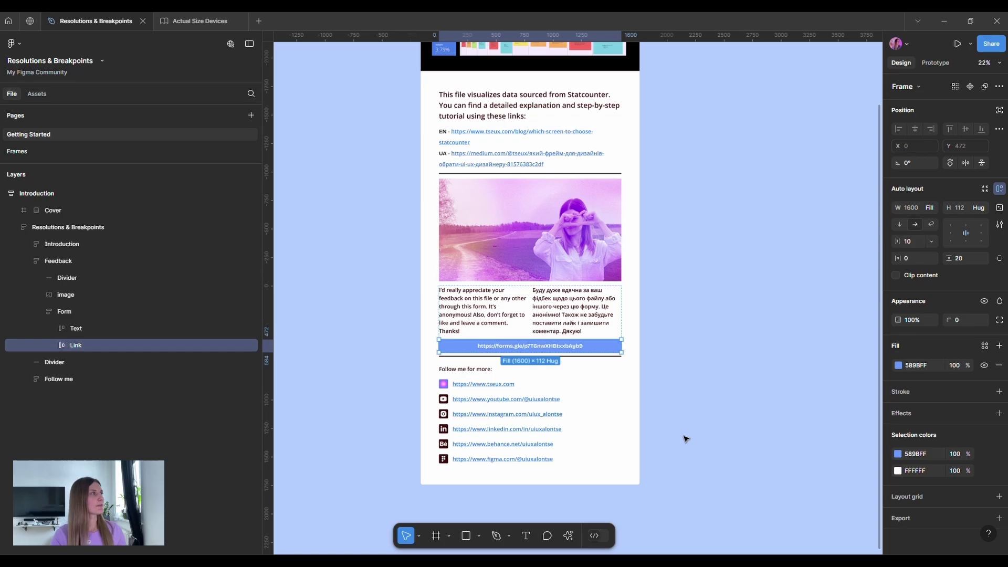
left_click(29, 21)
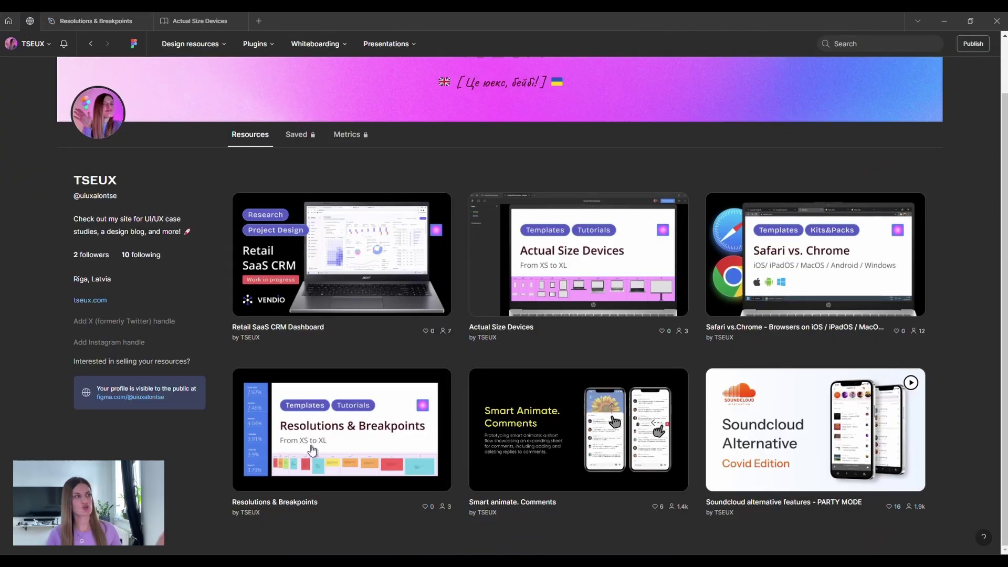